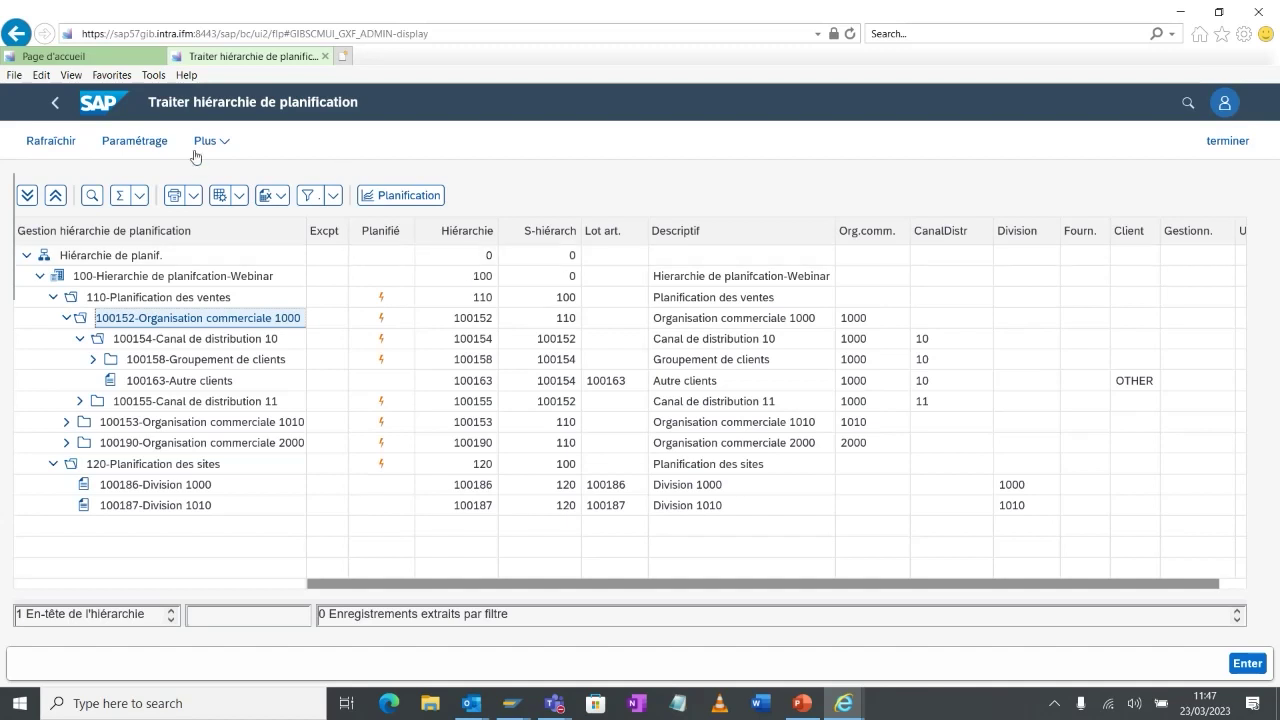
Step: Leave the planning hierarchy, return to GXF Administration and open Établir lot d'articles
left_click(58, 104)
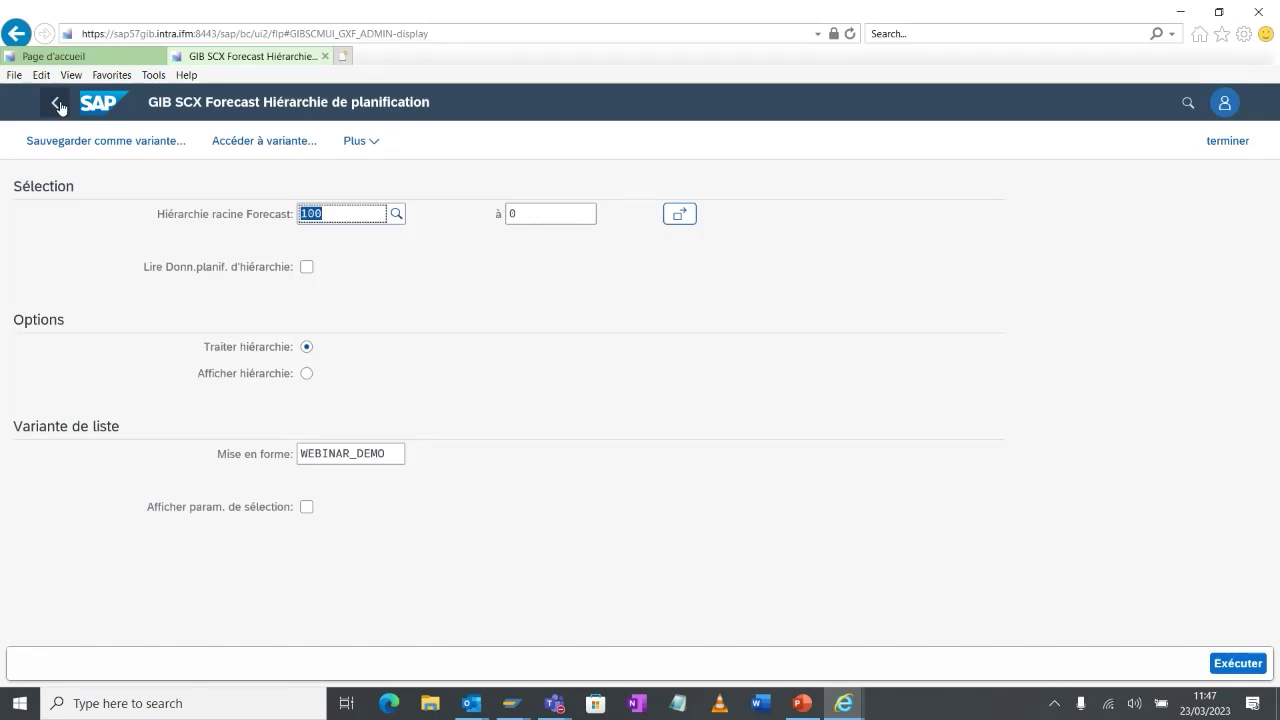
left_click(58, 104)
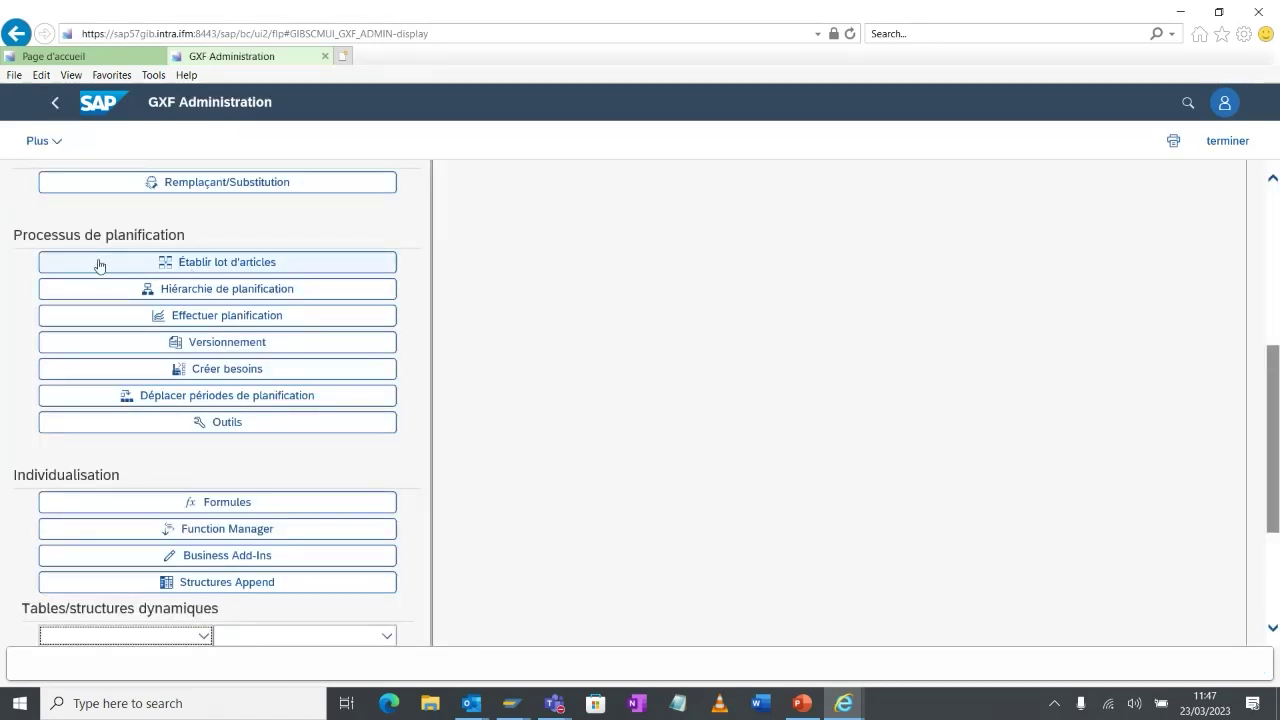
left_click(281, 268)
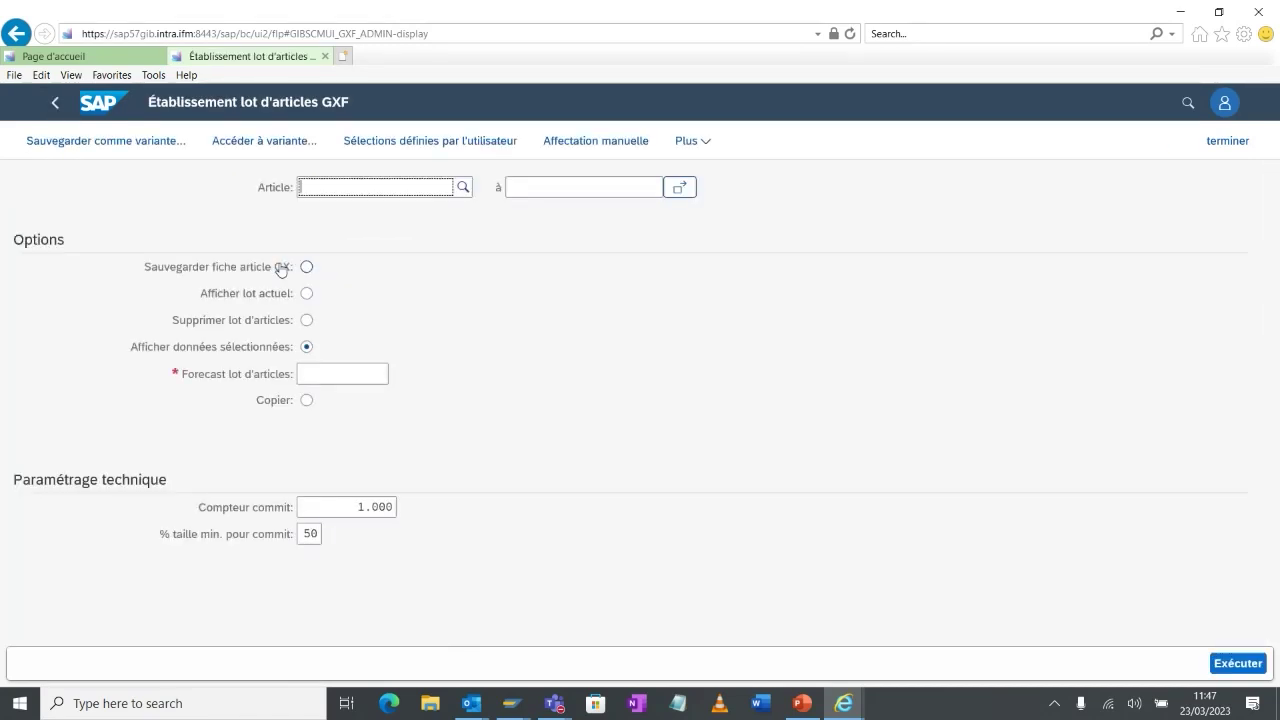
Step: Load the saved variant for forecast article lot 100159, review the articles in its manual assignment and return to the lot selection
left_click(298, 145)
left_click(812, 516)
left_click(562, 141)
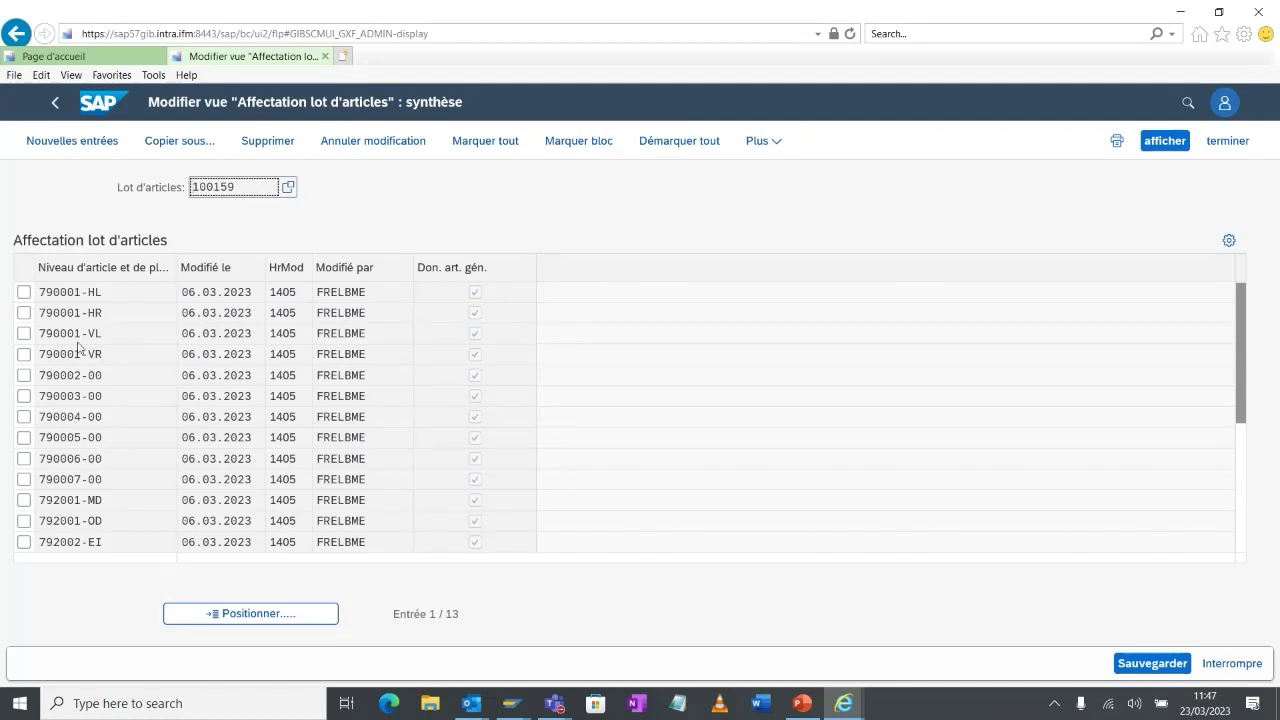
scroll(82, 366, "down", 1)
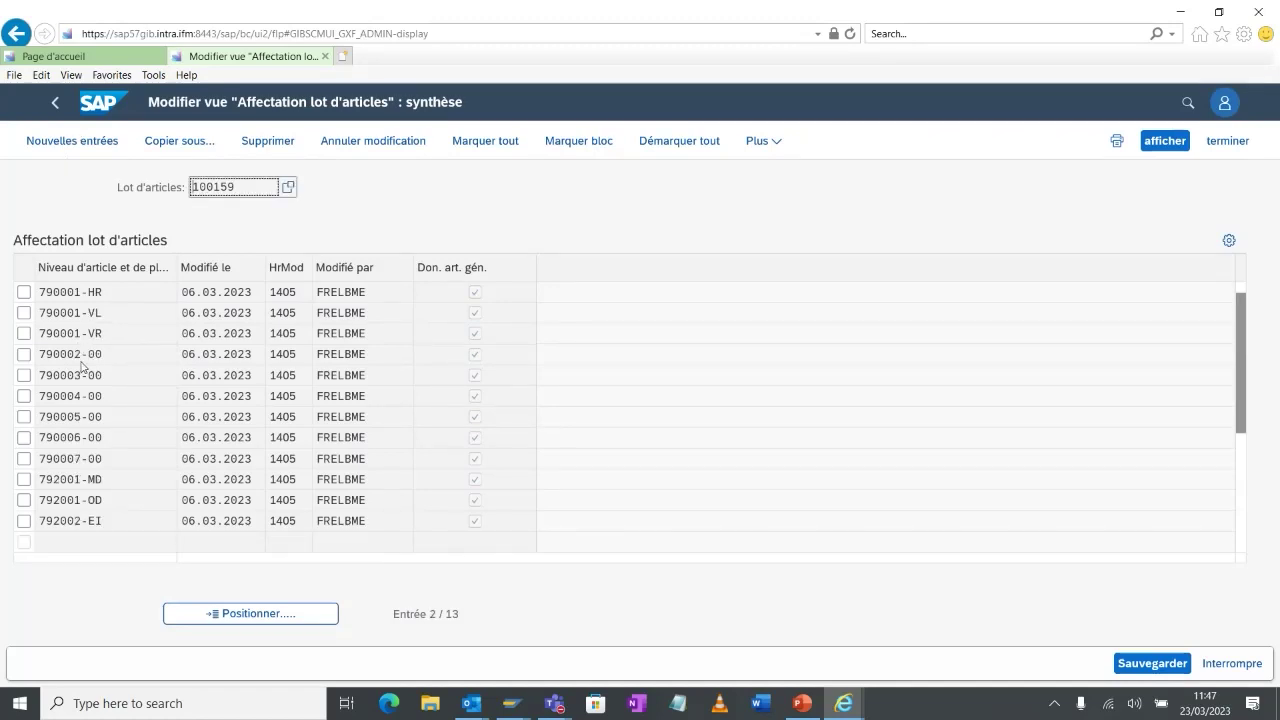
left_click(60, 112)
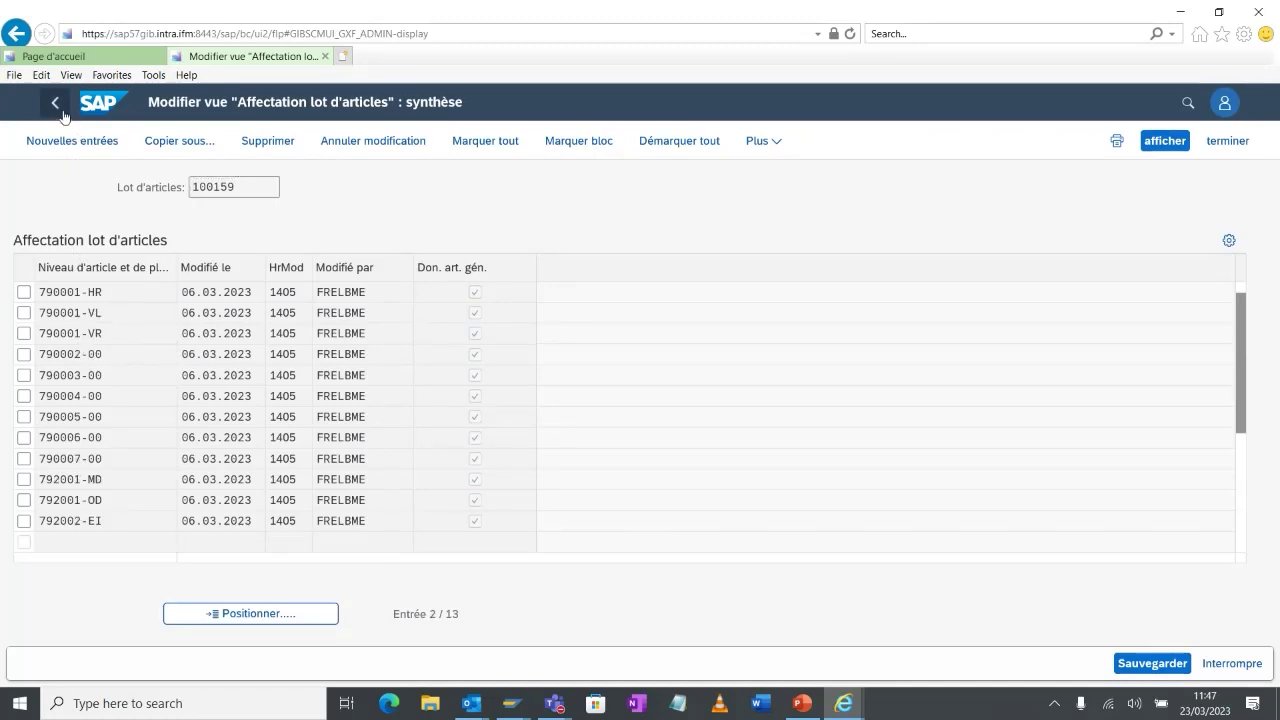
left_click(58, 104)
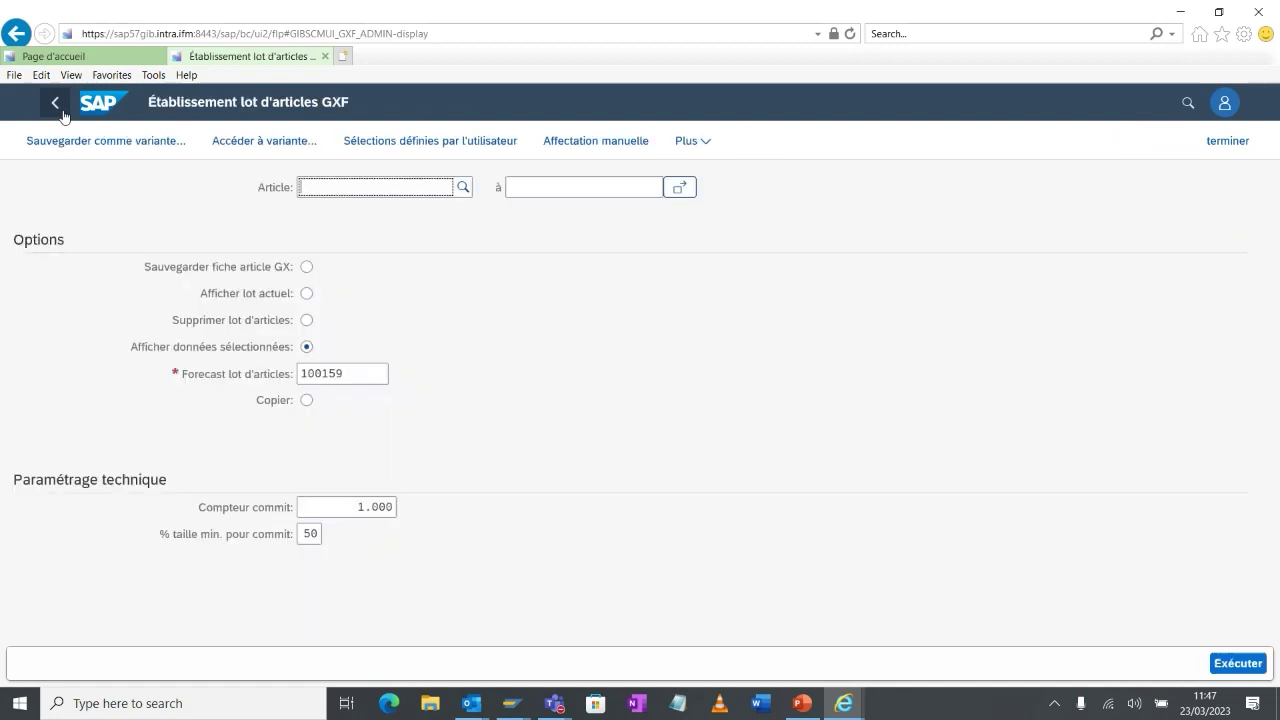
Step: Add Code ABC from the GXC plant data and Créé le from the general article data as user-defined selection fields
left_click(389, 138)
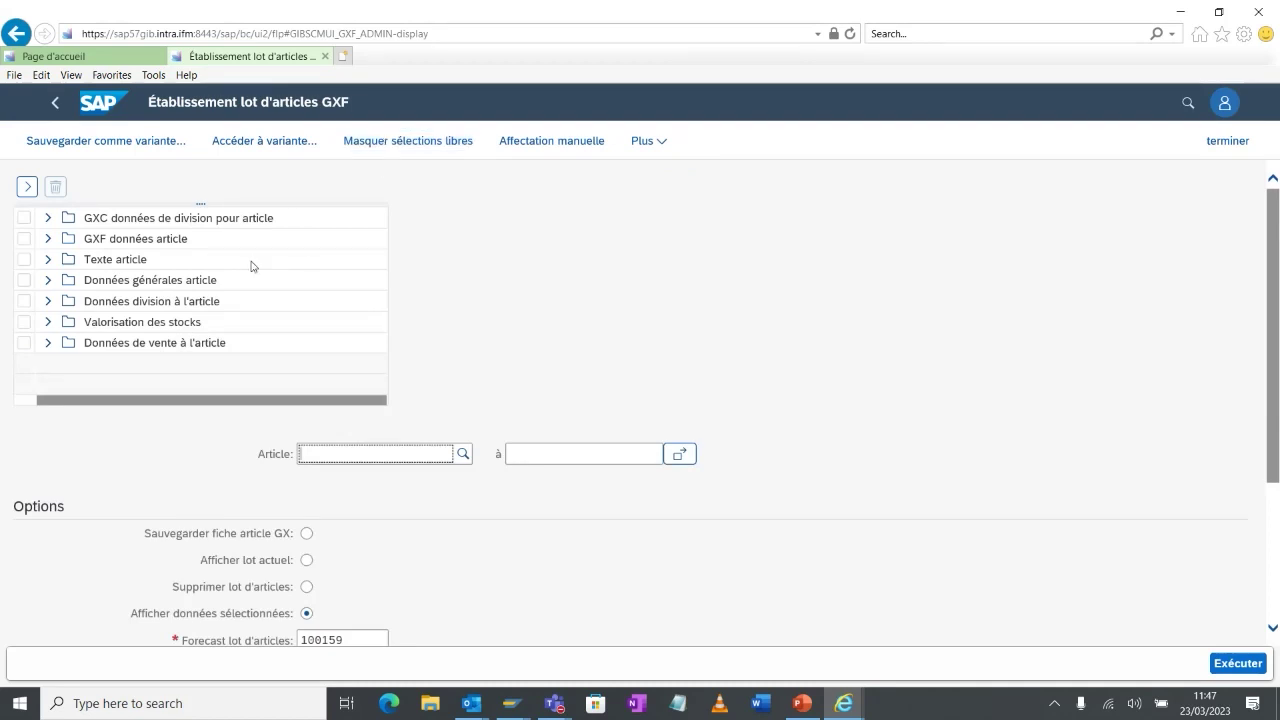
left_click(48, 228)
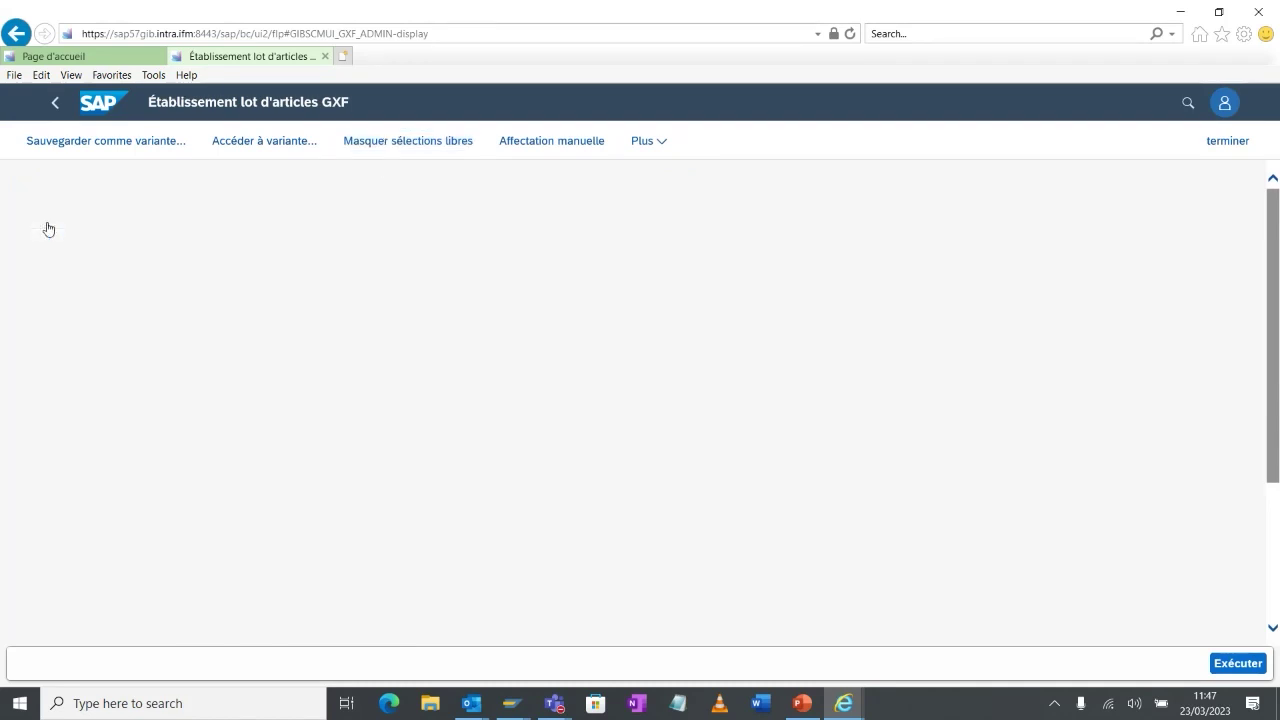
left_click(122, 281)
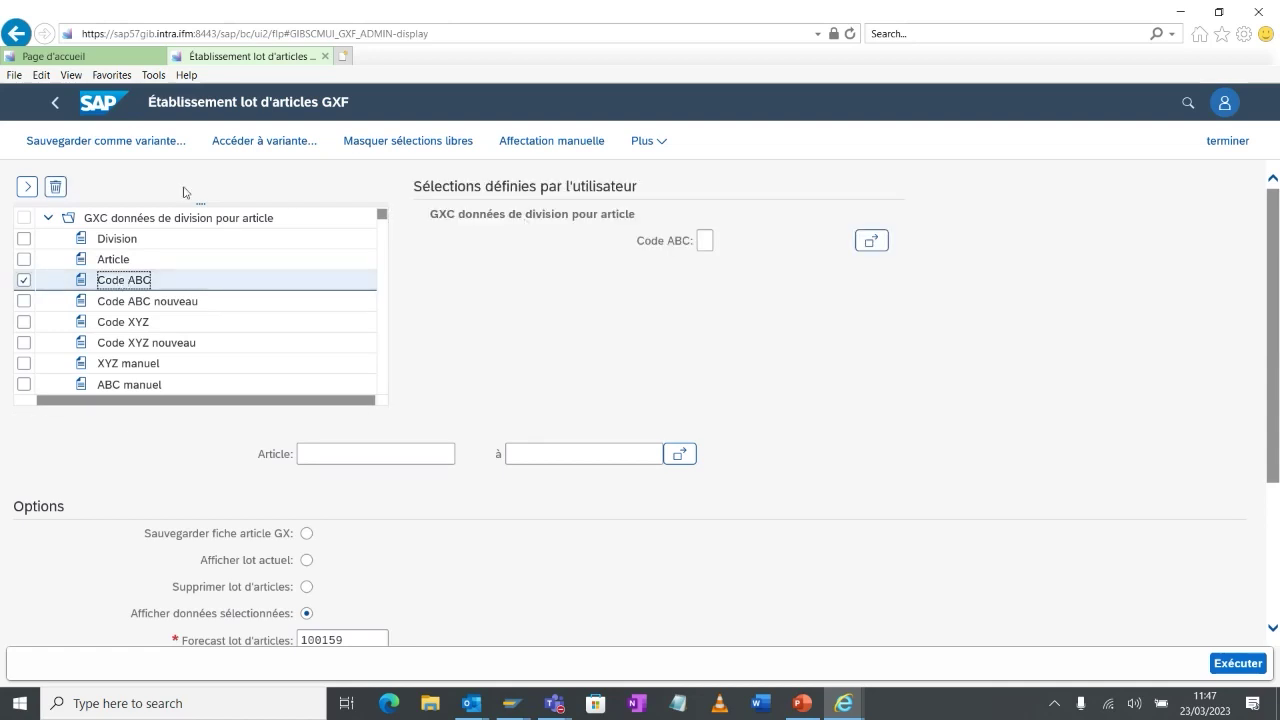
left_click(47, 218)
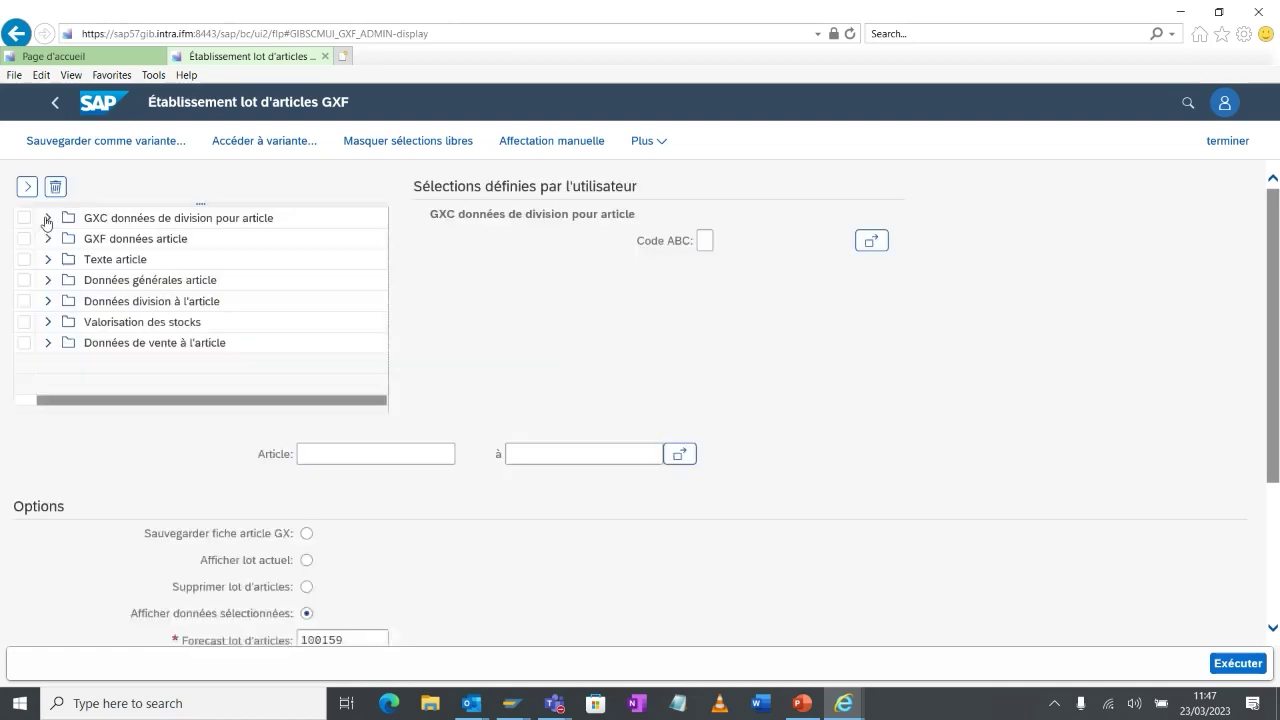
left_click(47, 280)
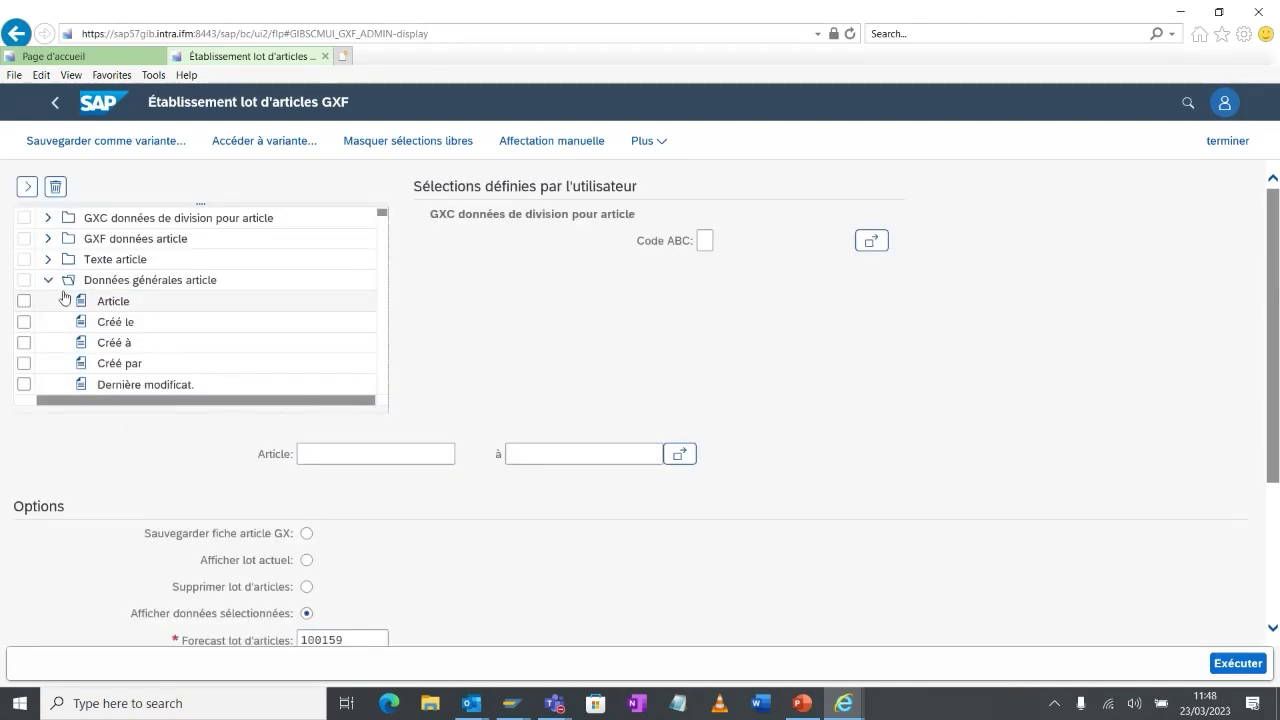
left_click(110, 323)
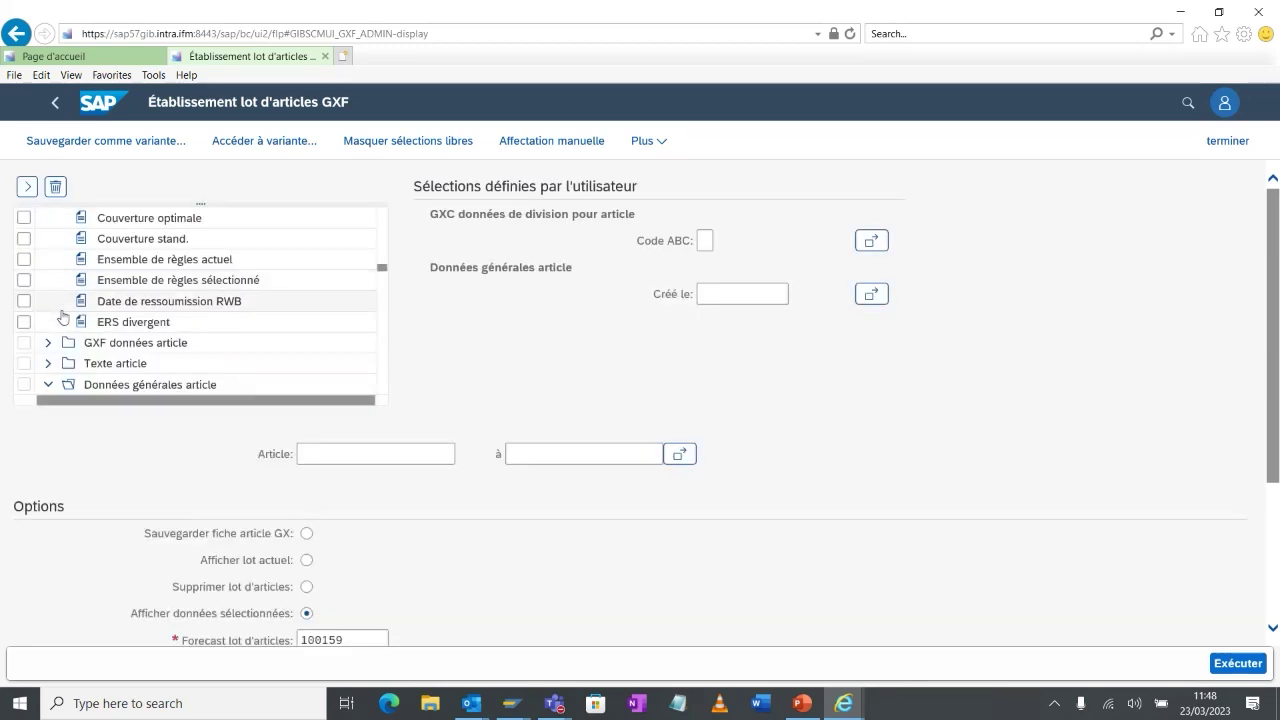
scroll(62, 317, "up", 12)
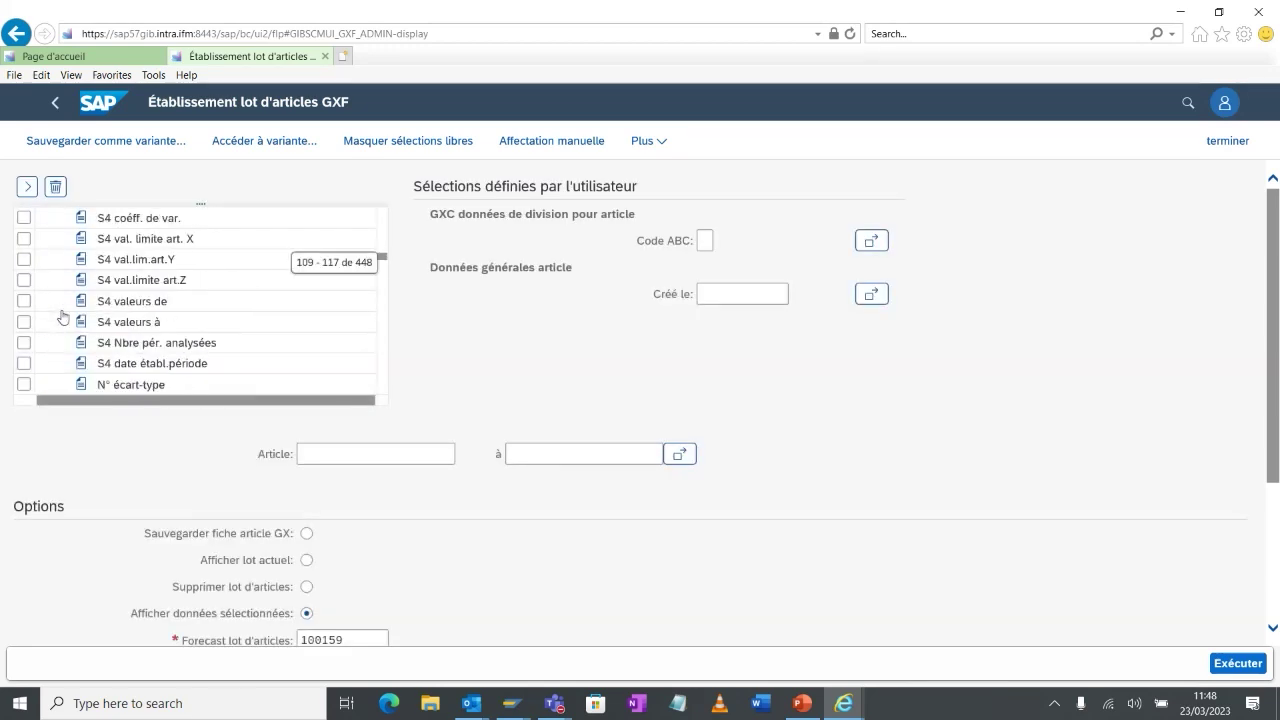
scroll(62, 317, "up", 20)
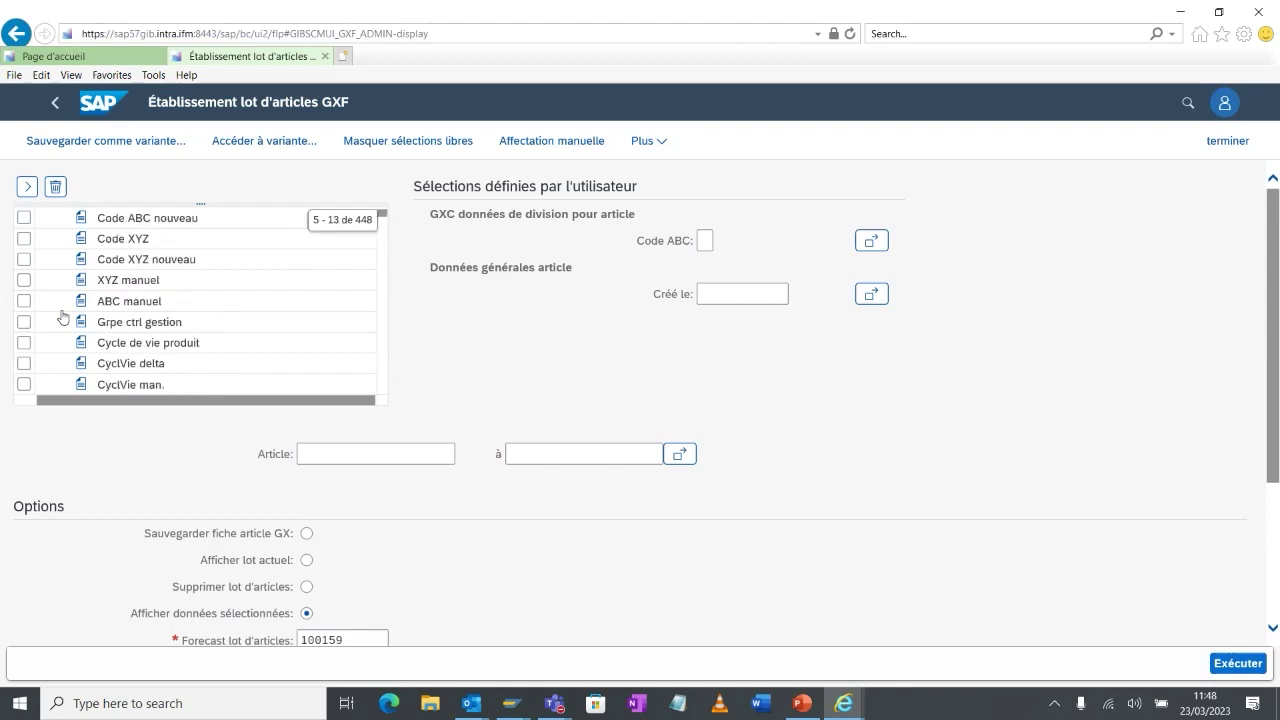
left_click(49, 219)
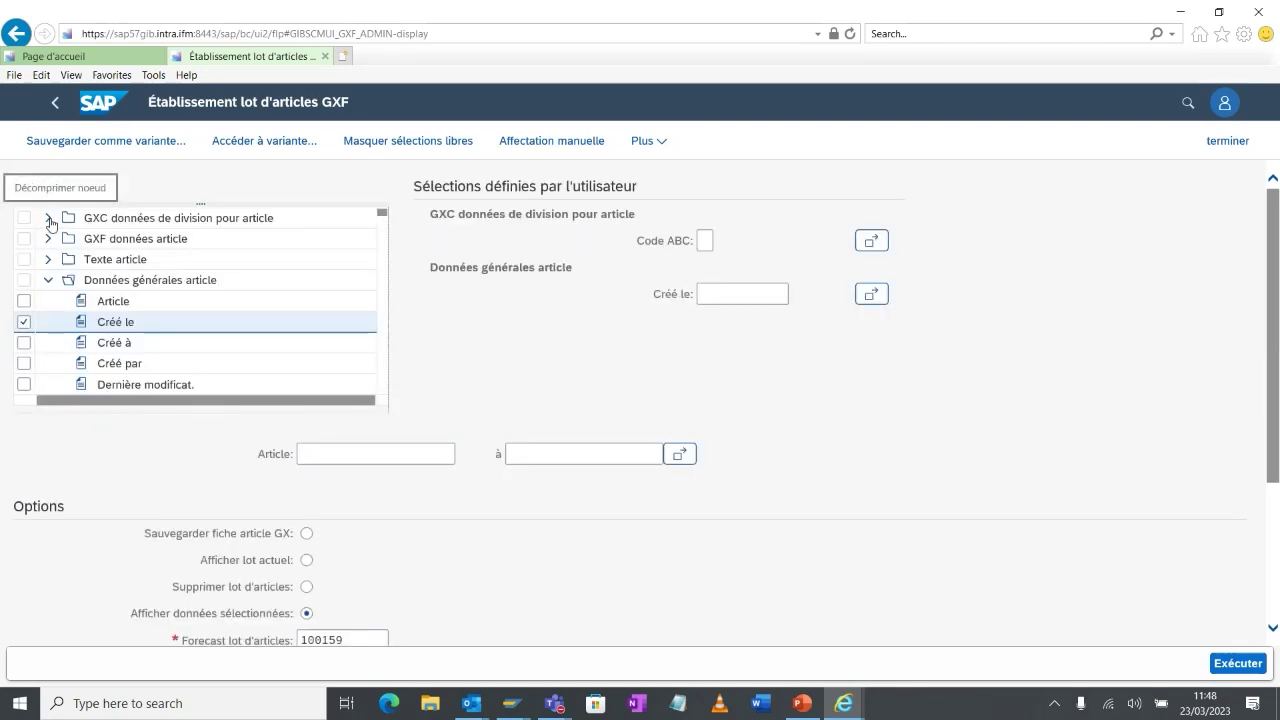
Step: Return to GXF Administration, close the meeting reminder, and run Hiérarchie de planification with the DEMO_WEBINAR variant
left_click(56, 117)
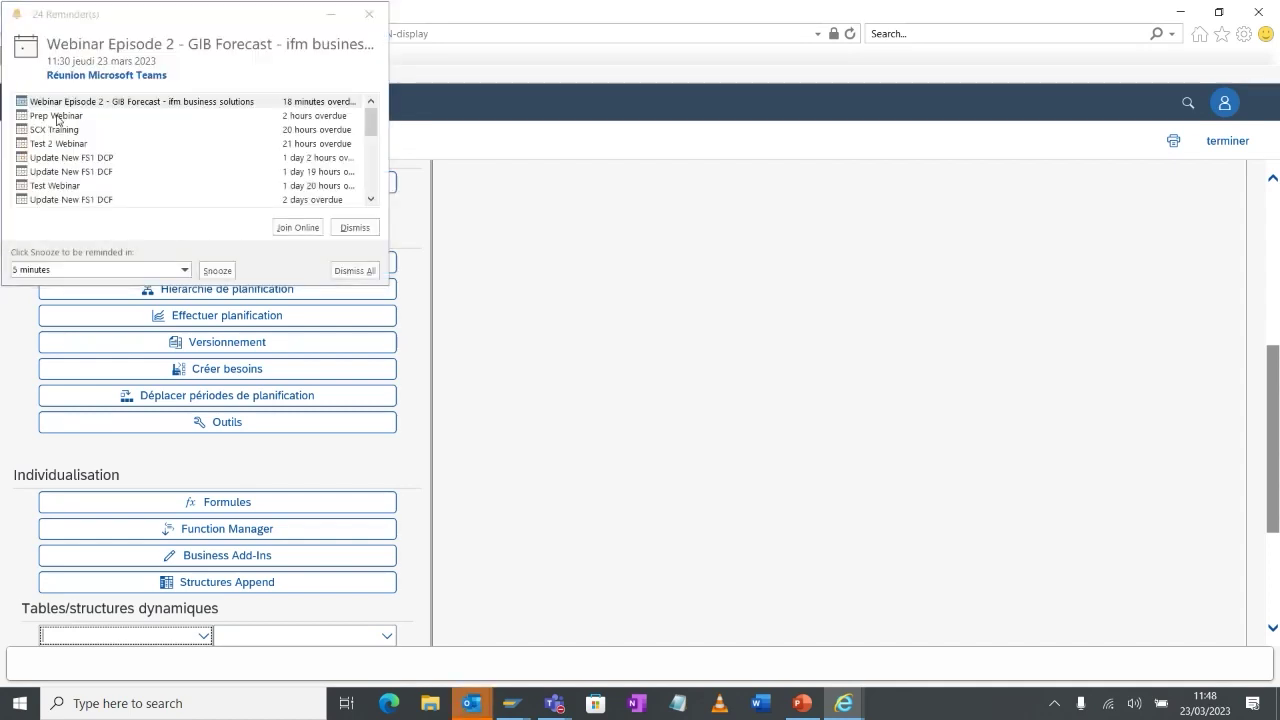
left_click(369, 14)
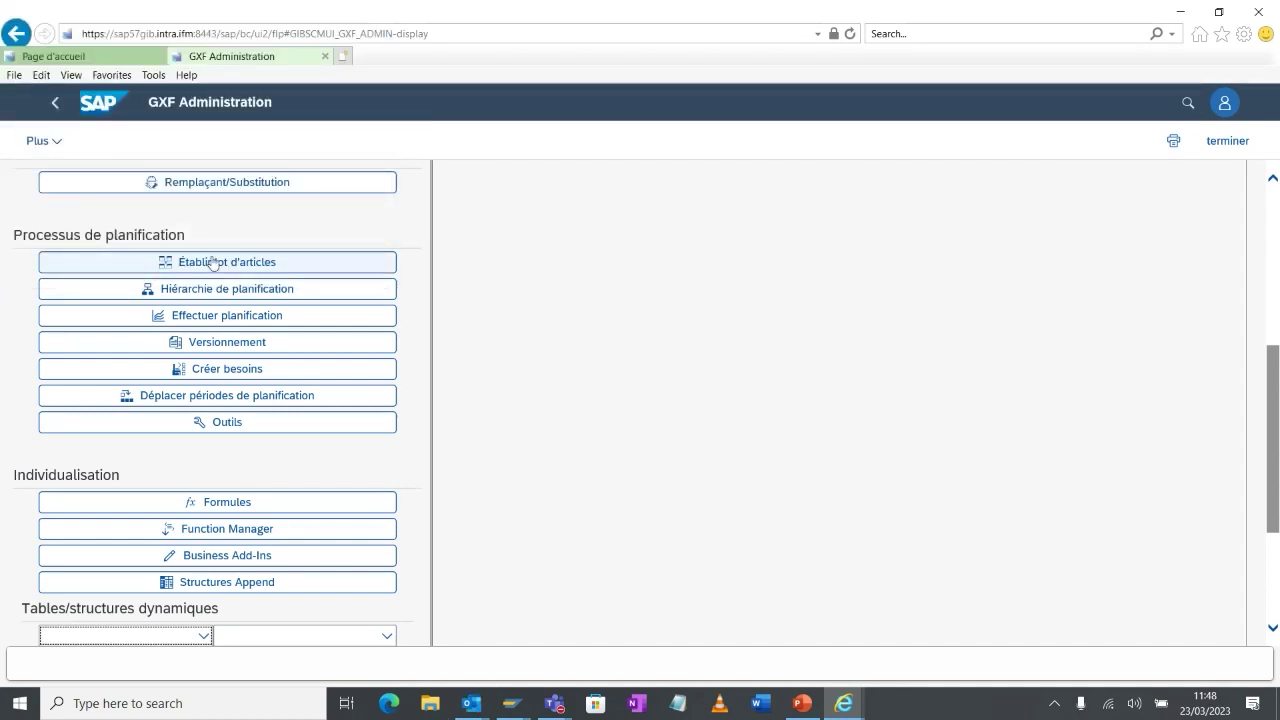
left_click(206, 289)
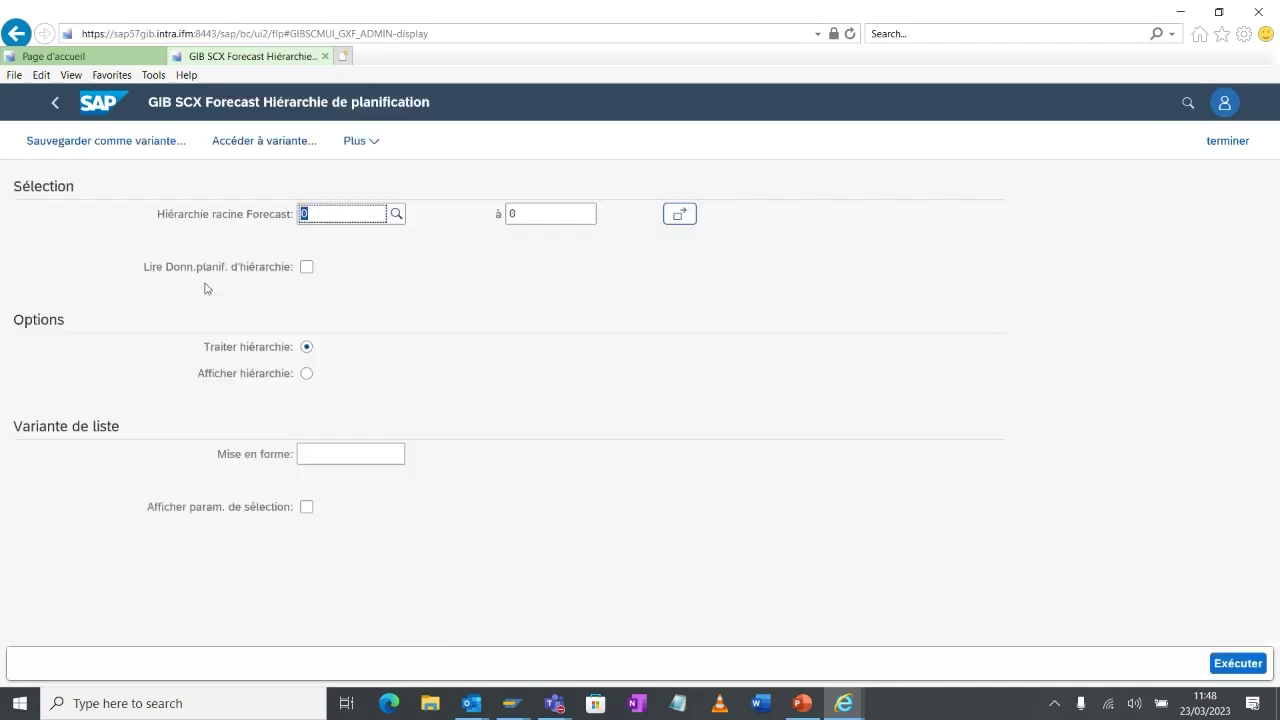
left_click(277, 141)
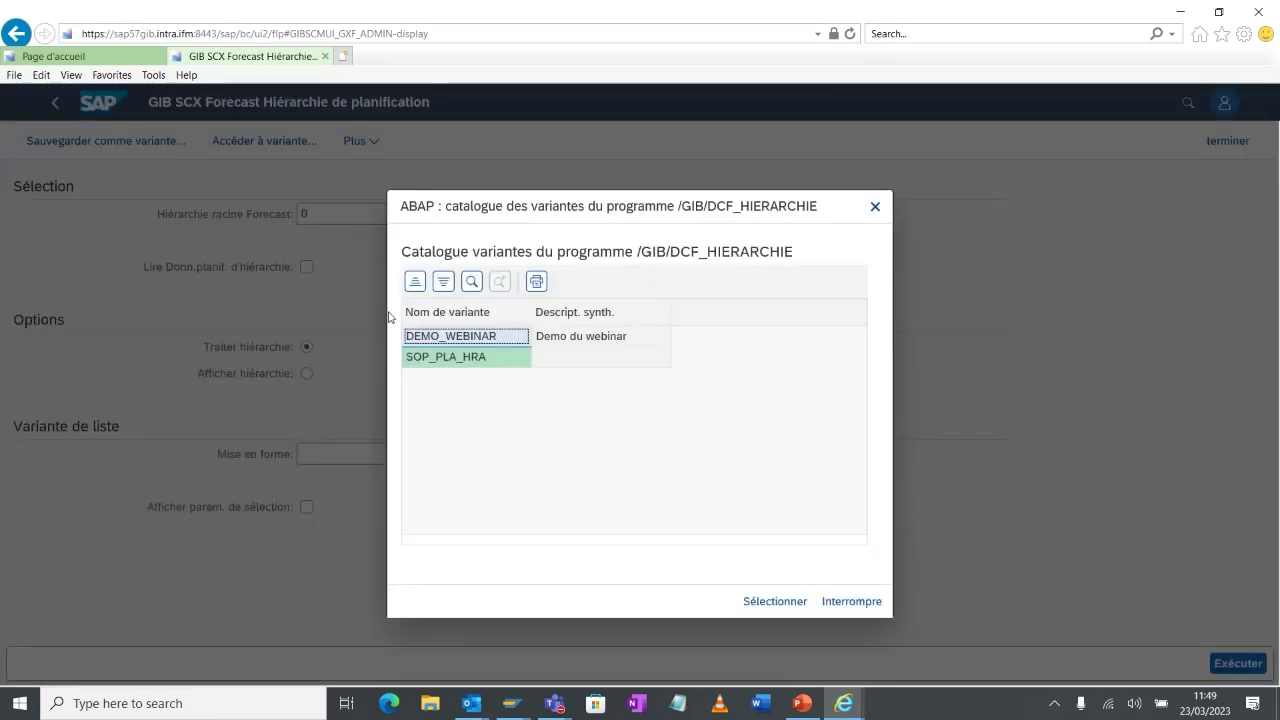
double_click(468, 336)
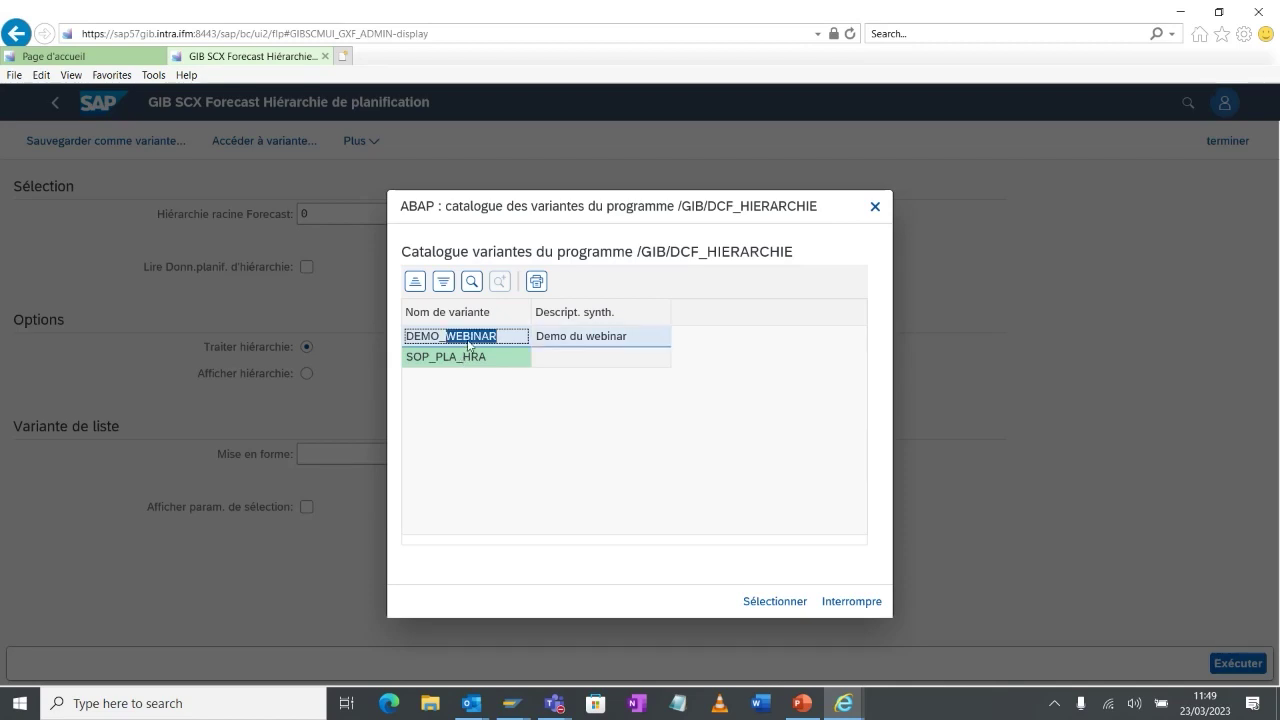
left_click(1219, 664)
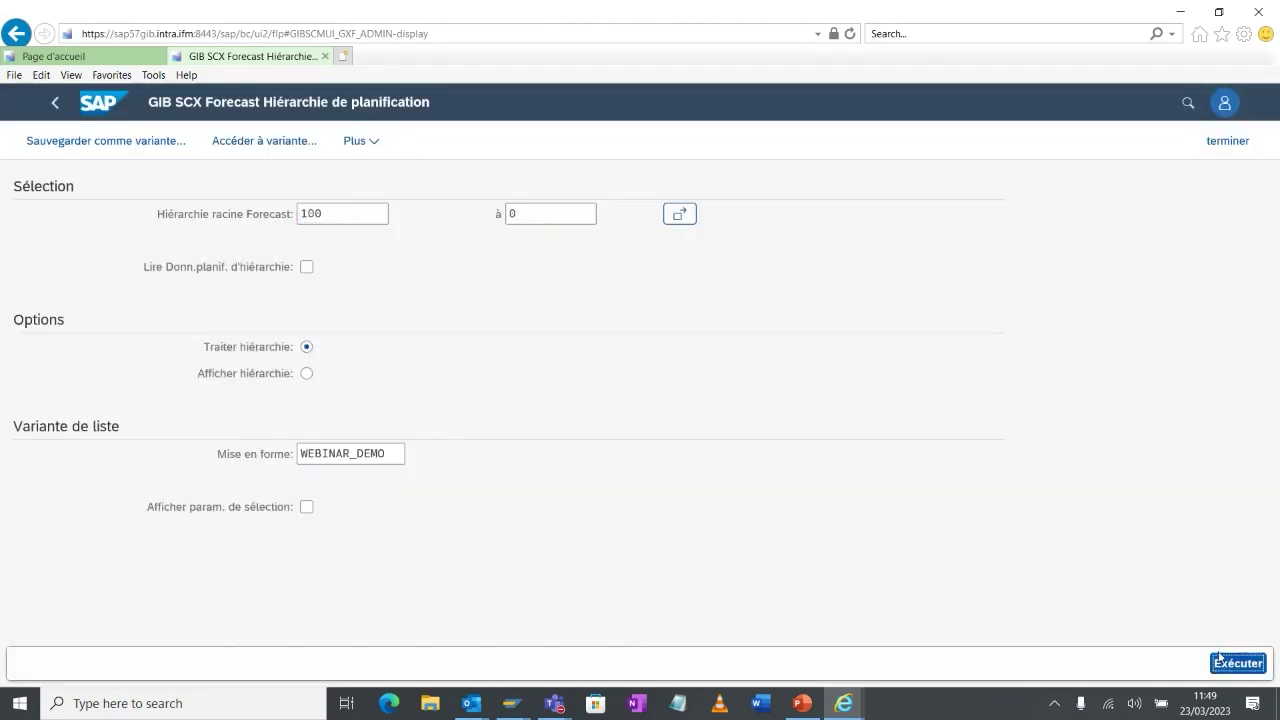
Step: Expand the webinar hierarchy through sales planning, organisation 1000, distribution channel 10 and the customer group, and select 100159-Client 1
left_click(41, 277)
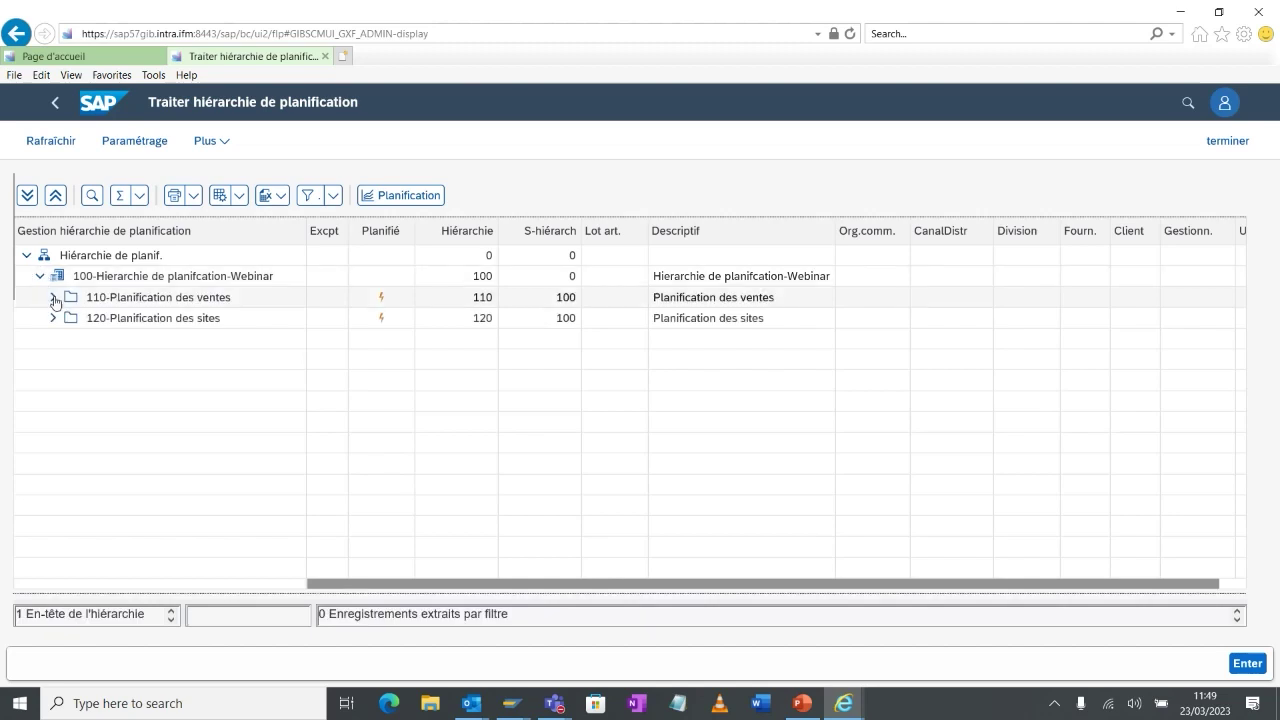
left_click(53, 297)
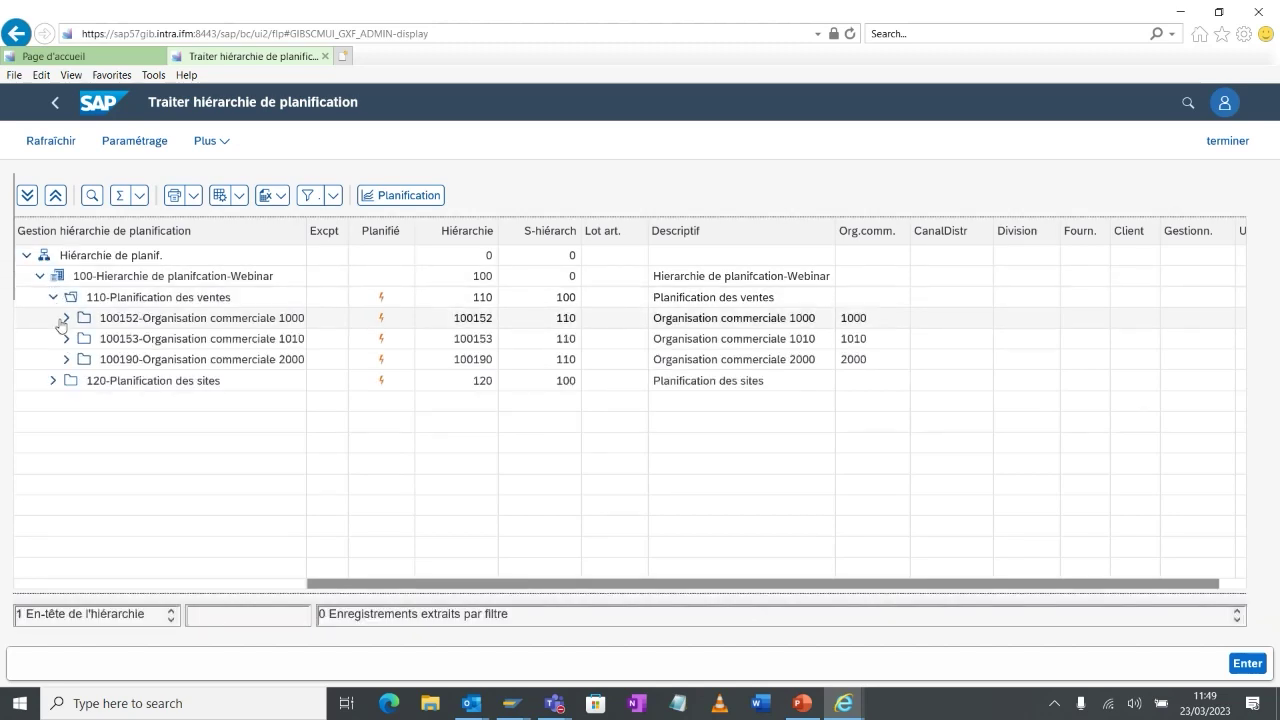
left_click(66, 318)
left_click(80, 339)
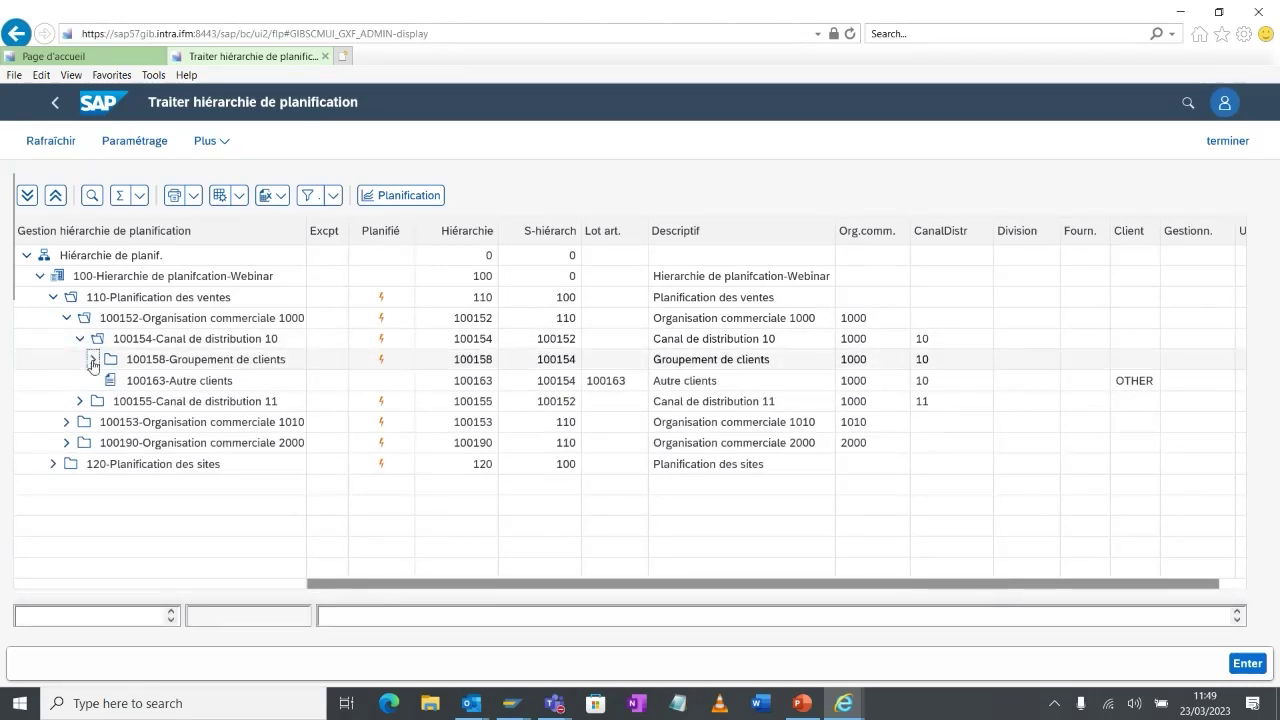
left_click(92, 360)
left_click(128, 380)
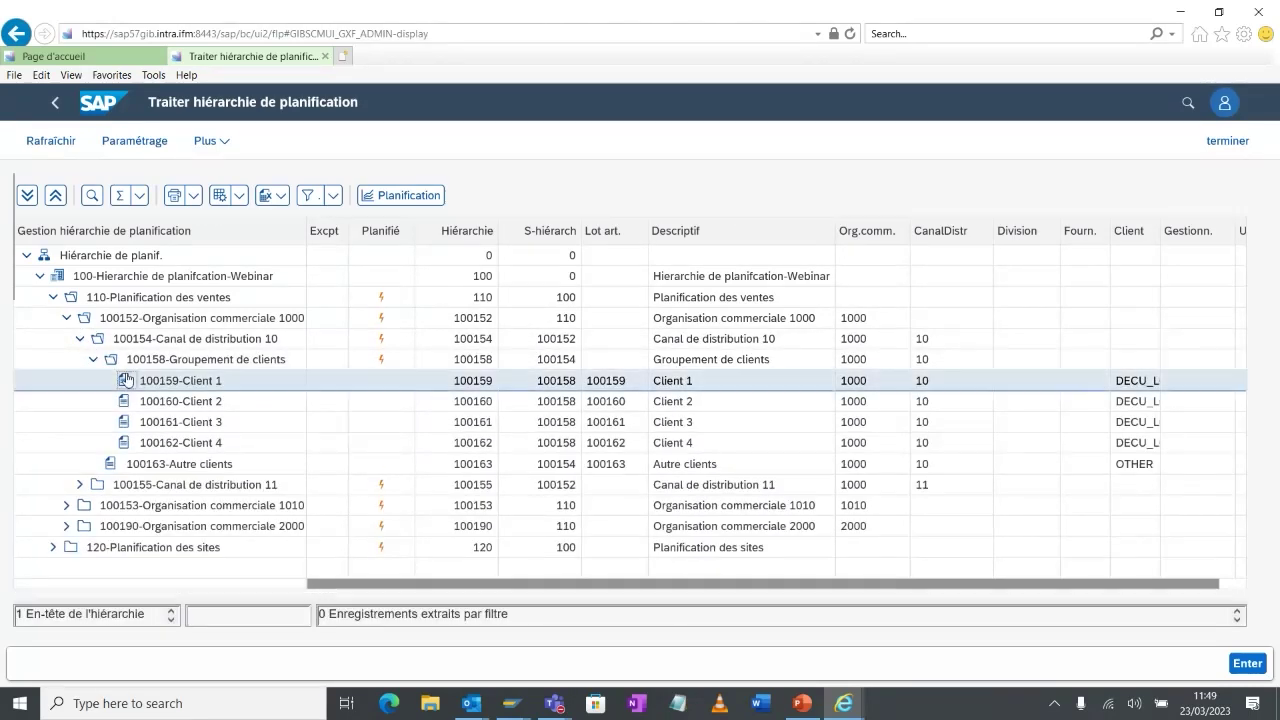
Step: Open the planning selection for Client 1 and load its DEMO_WEBINAR variant
left_click(423, 202)
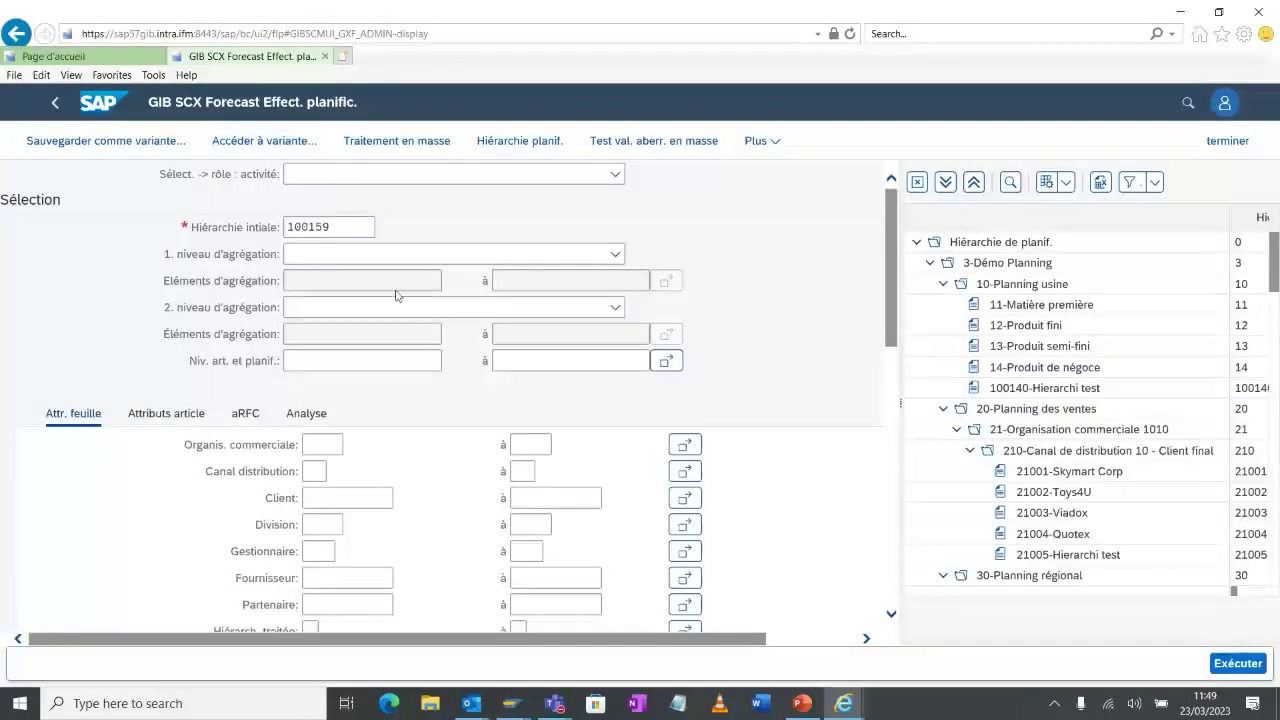
left_click(264, 144)
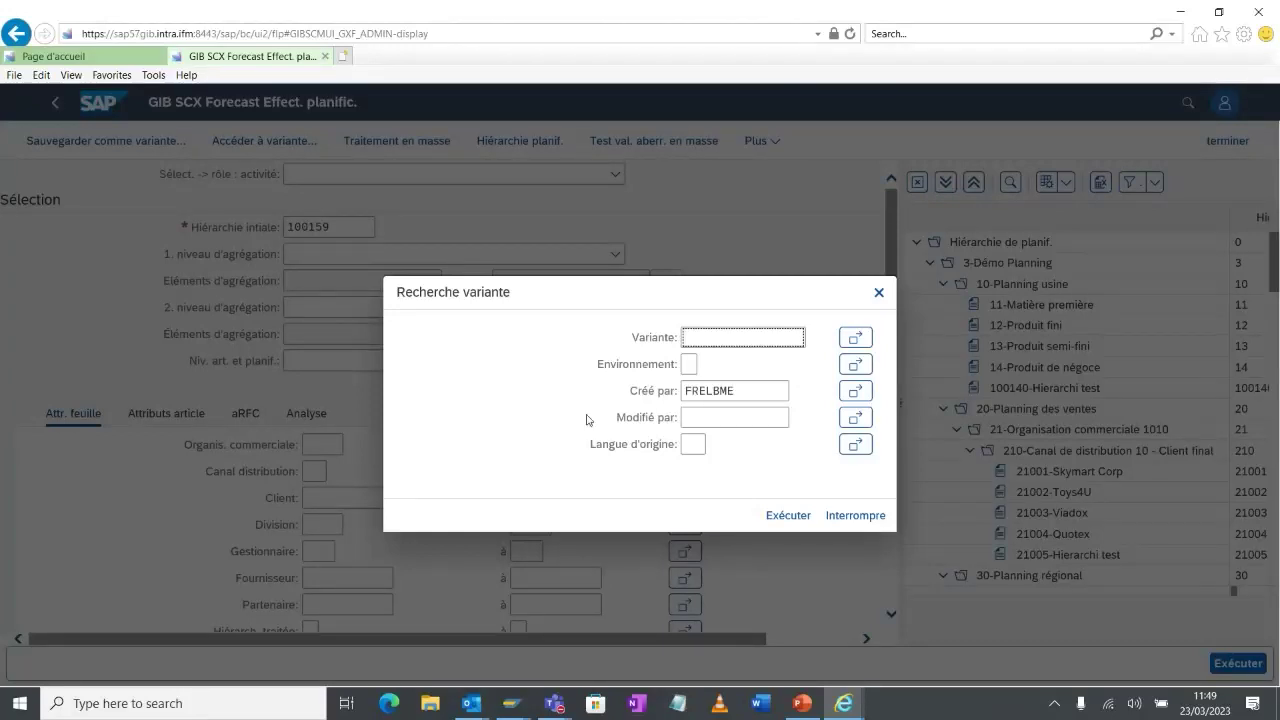
left_click(770, 515)
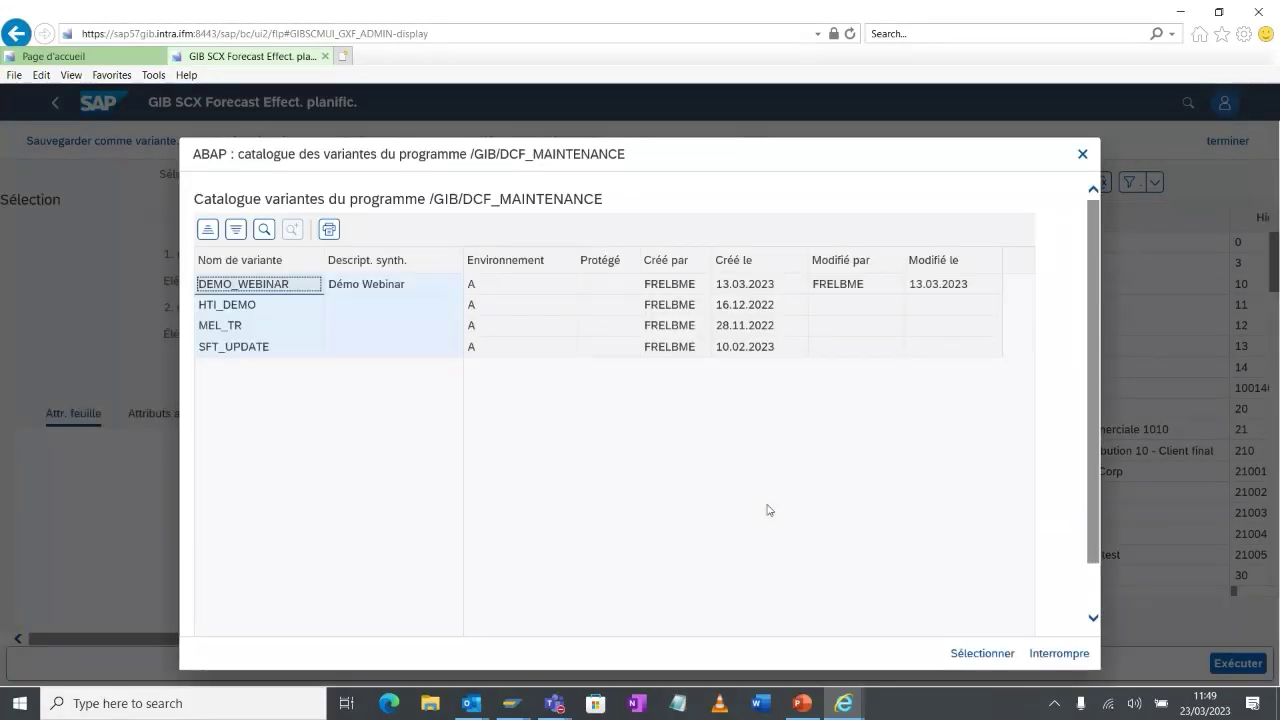
double_click(276, 290)
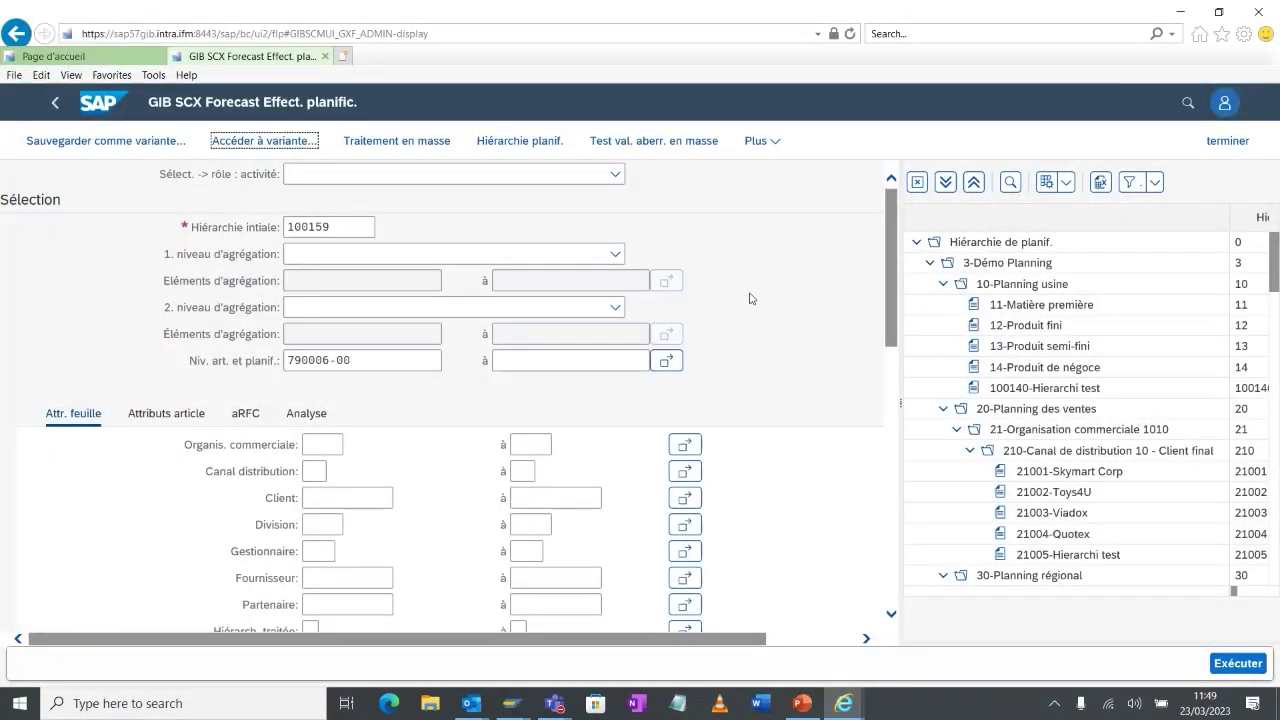
Step: Review the planning version and processing options, and execute the planning in Traiter planif. mode
scroll(750, 298, "down", 3)
scroll(750, 298, "down", 9)
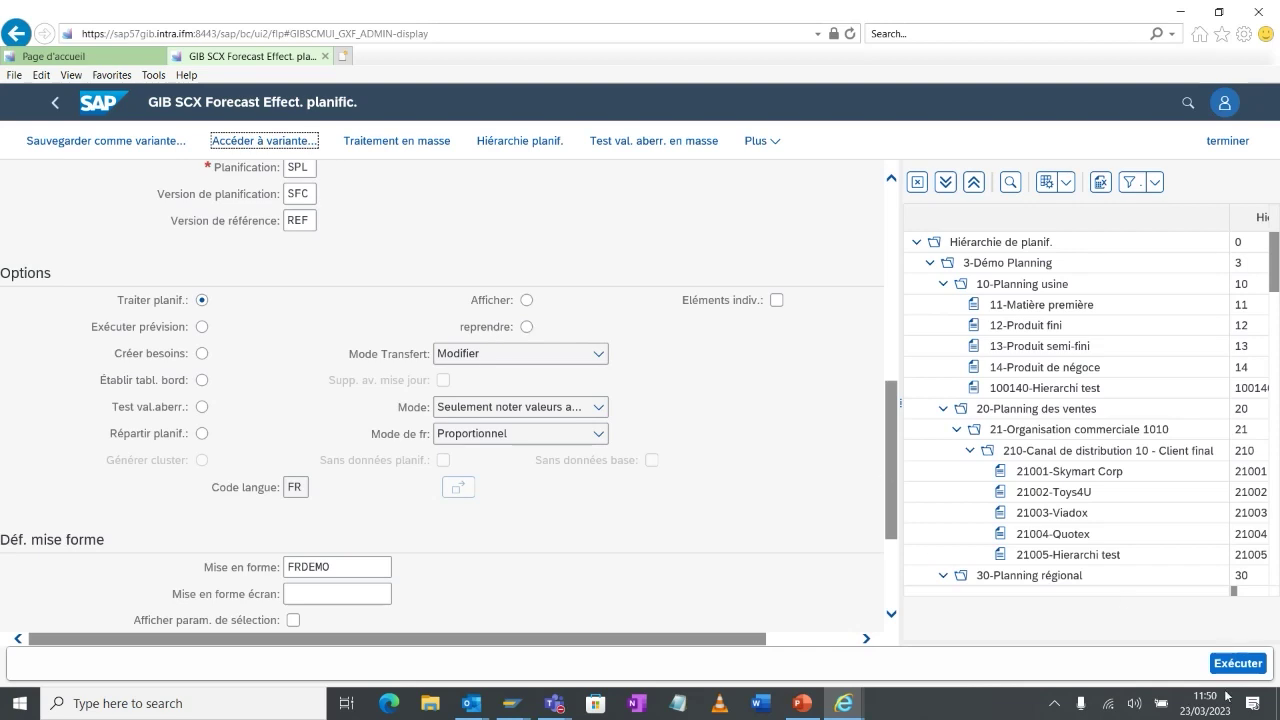
left_click(1240, 663)
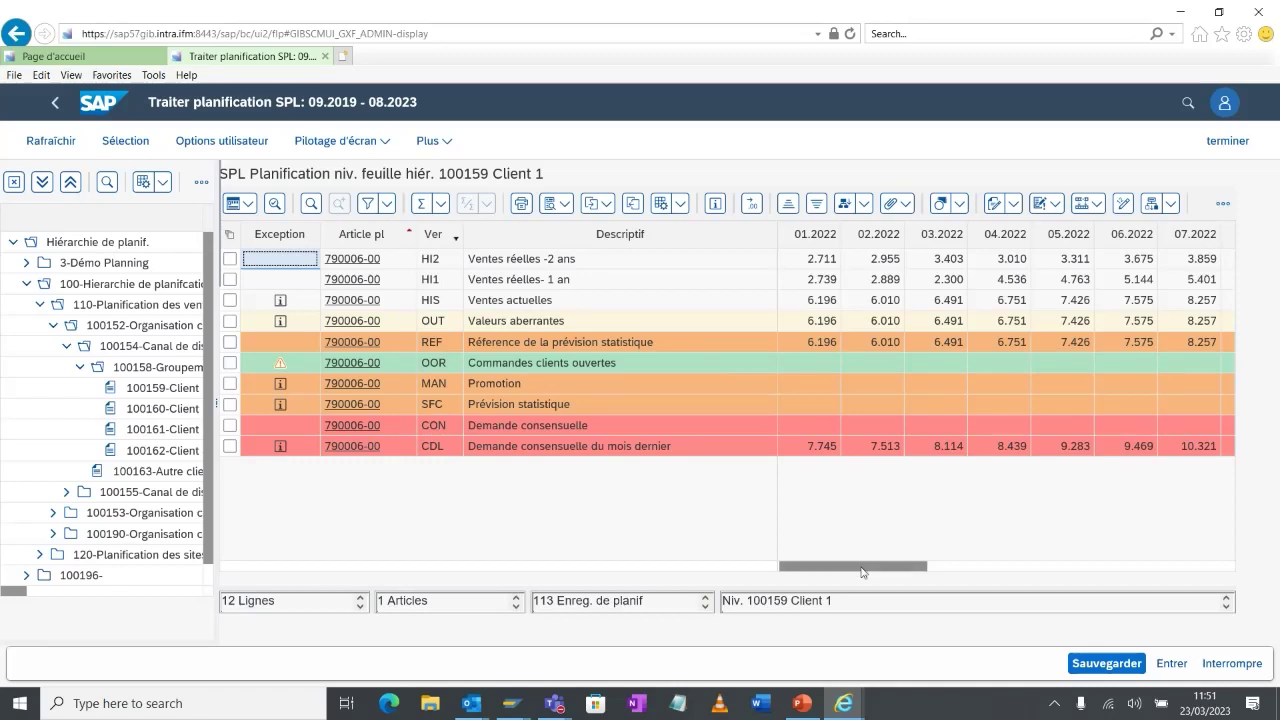
Step: Examine Client 1's statistical forecast for the months from 02.2023 and select 100160-Client 2 in the hierarchy
left_click_drag(862, 572, 1127, 572)
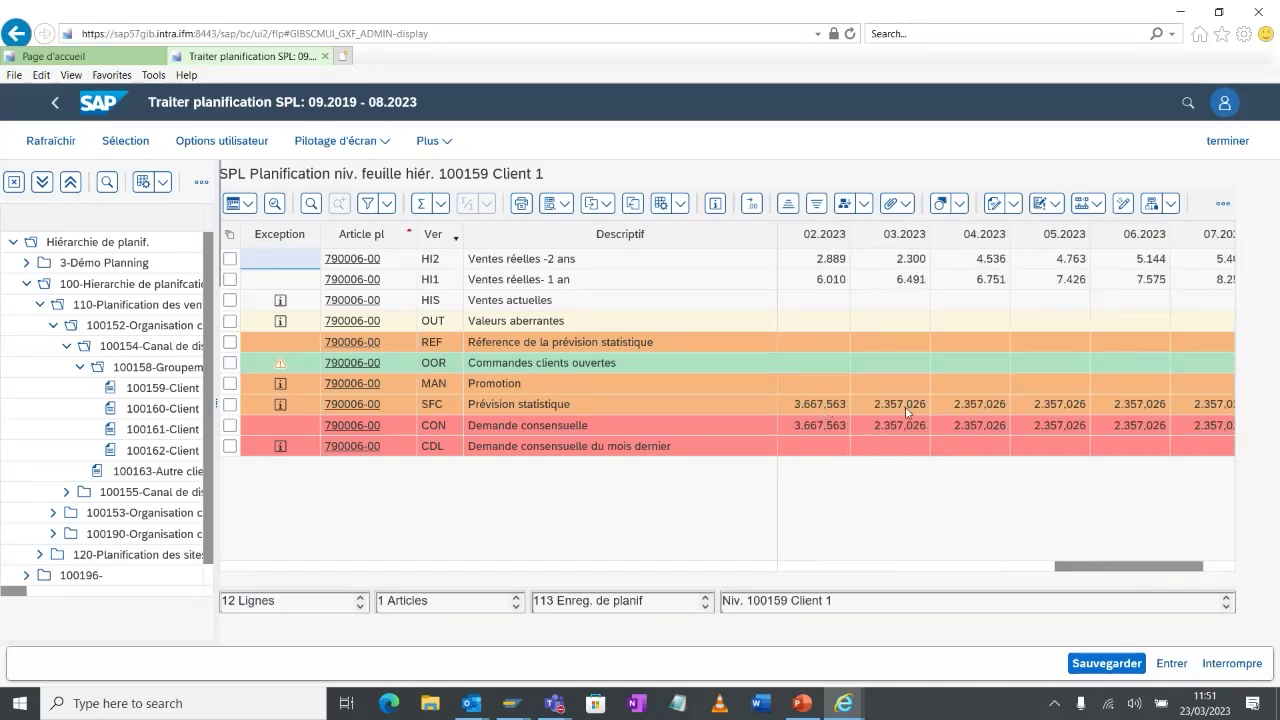
left_click(1071, 410)
left_click(149, 412)
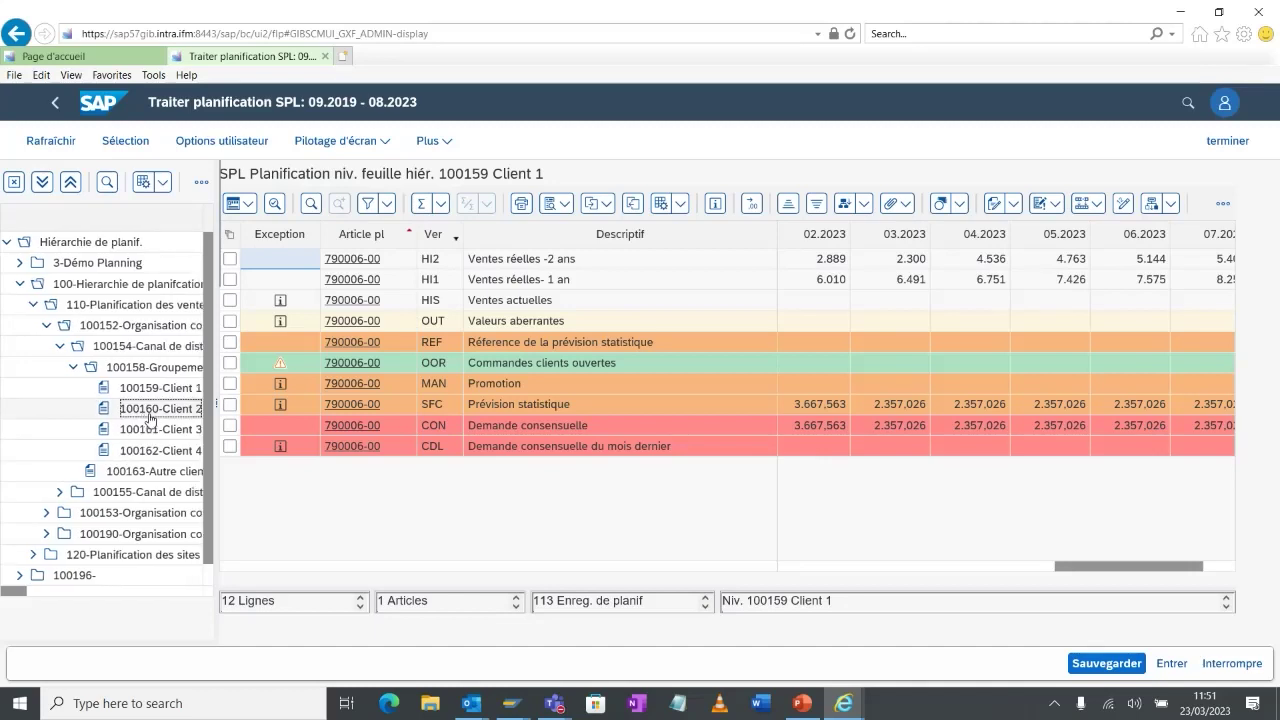